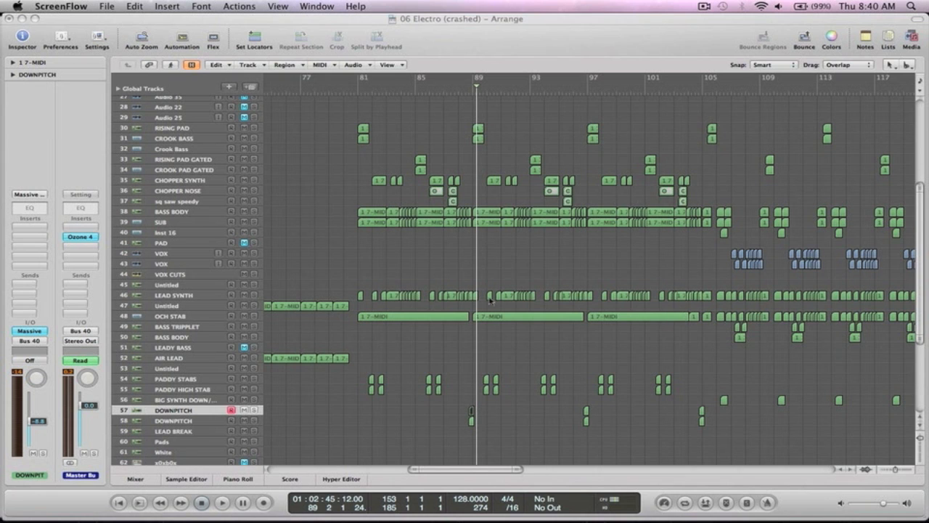
Play back the arrangement around bar 89 to hear the DOWNPITCH regions in context.
click(500, 441)
ctrl+alt+click(501, 442)
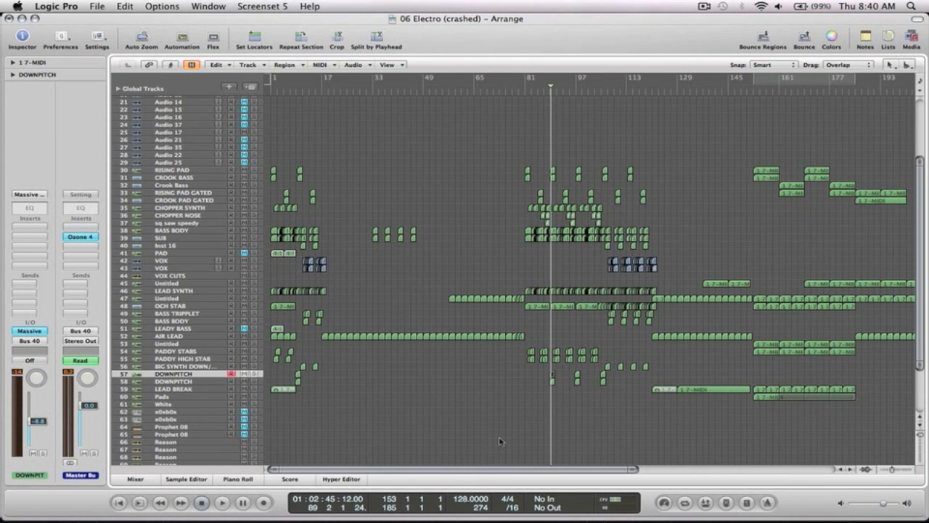
drag(601, 410, 539, 360)
drag(446, 279, 386, 254)
ctrl+alt+click(367, 241)
click(545, 96)
drag(614, 425, 508, 144)
key(space)
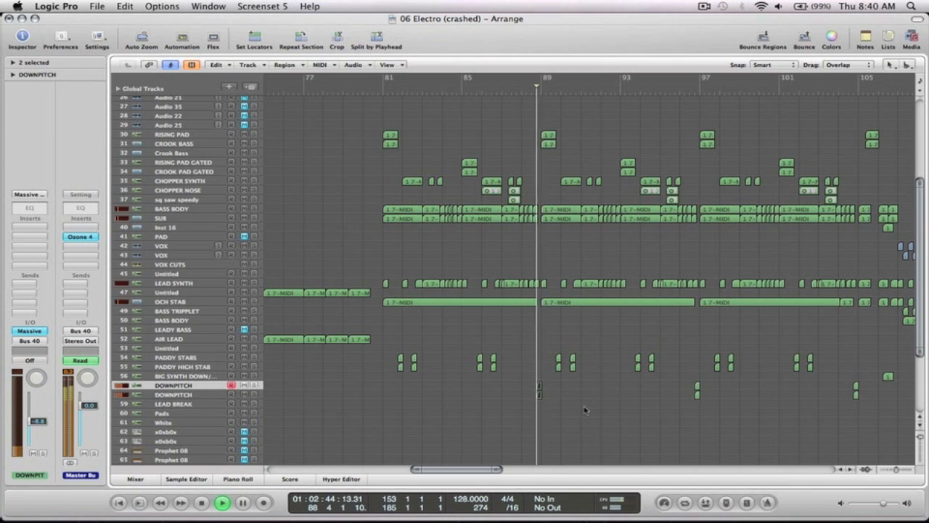
key(space)
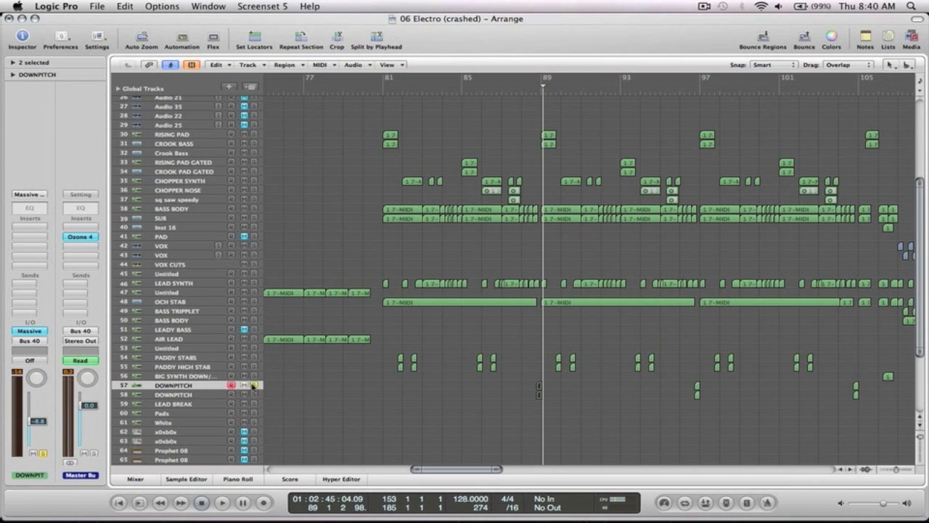
Solo both DOWNPITCH tracks and play them from just before bar 89.
click(254, 385)
double_click(528, 94)
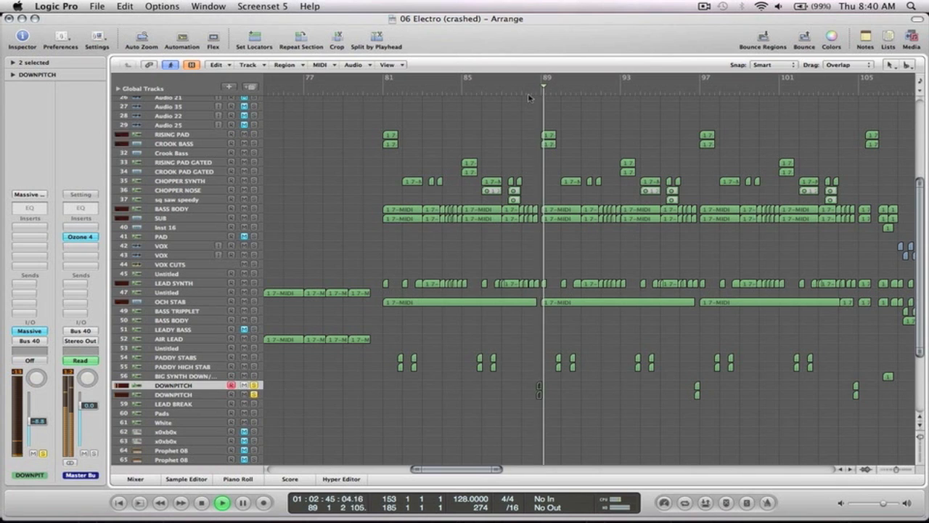
key(space)
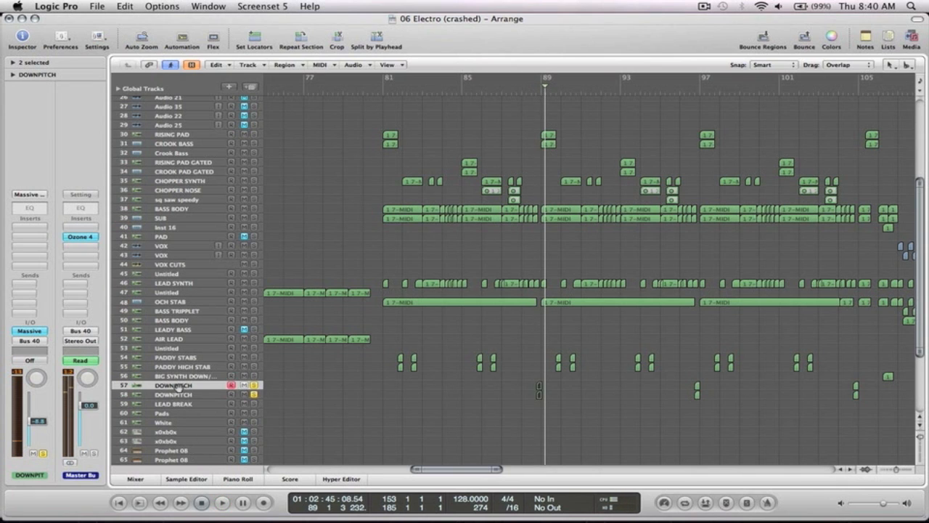
Inspect the lower DOWNPITCH track's channel and the note inside the first Massive DOWNPITCH region in the Piano Roll.
click(181, 395)
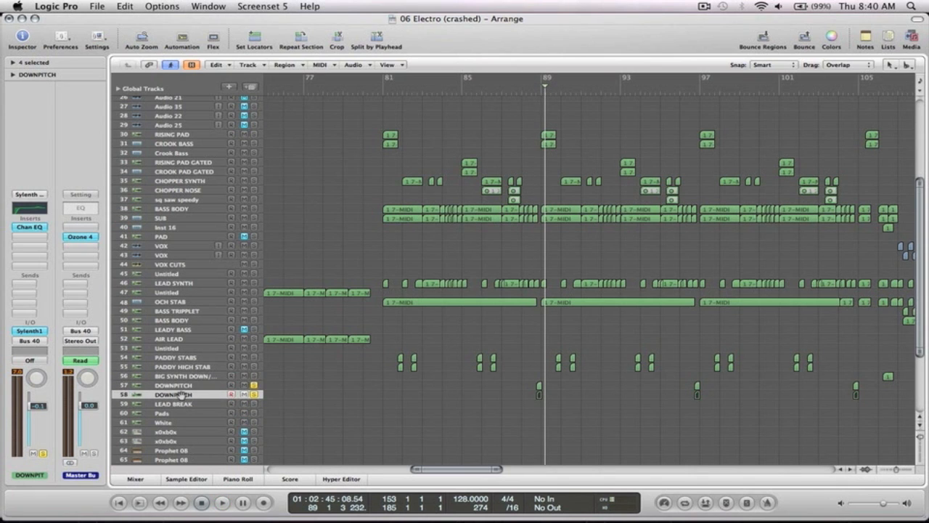
click(592, 404)
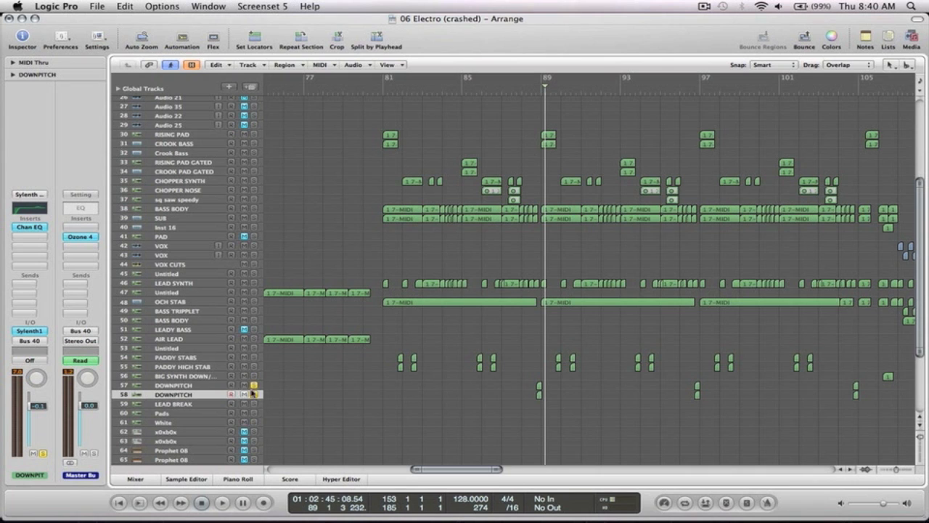
double_click(539, 388)
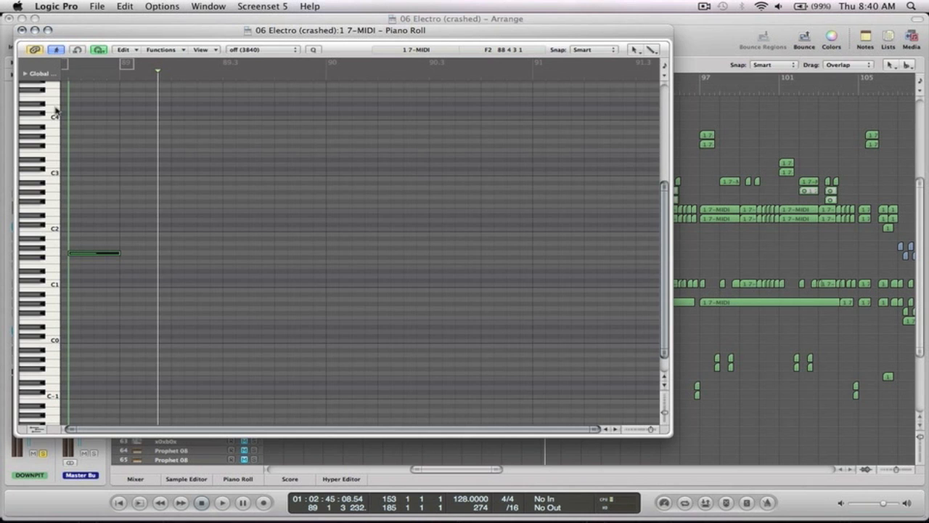
click(23, 30)
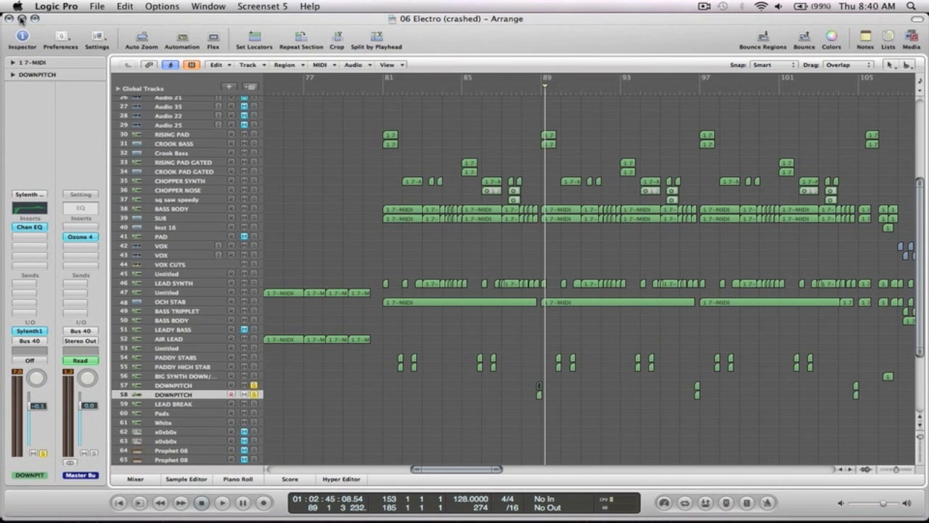
Close the 06 Electro project and restore the minimized Synths project with its Massive track selected.
click(97, 6)
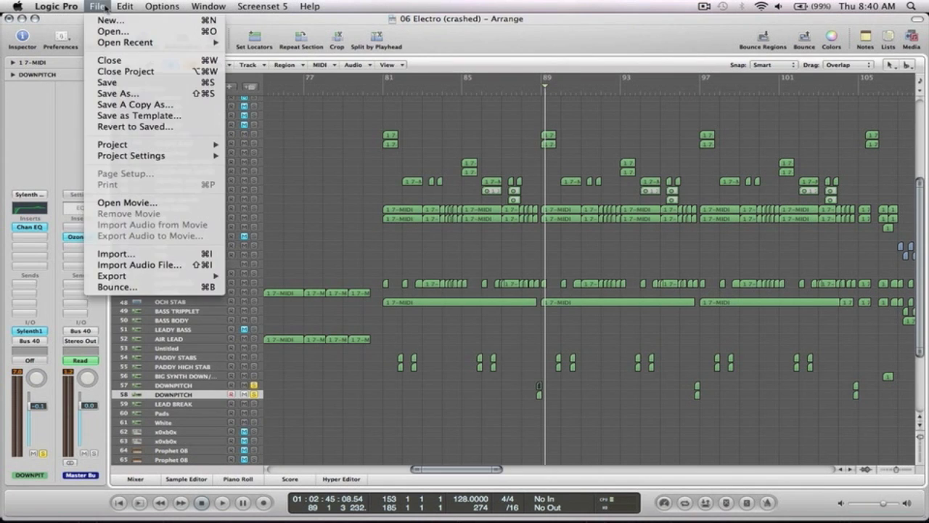
click(124, 73)
click(374, 182)
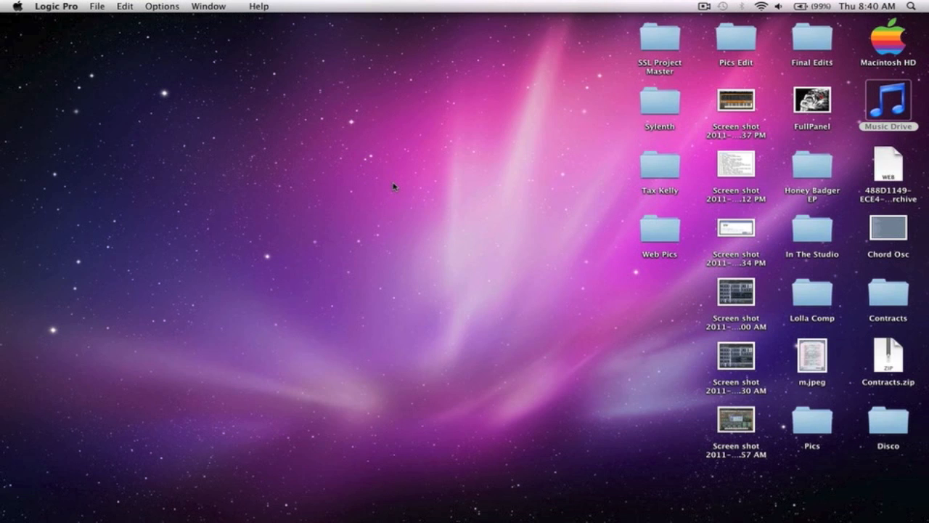
mouse_move(758, 499)
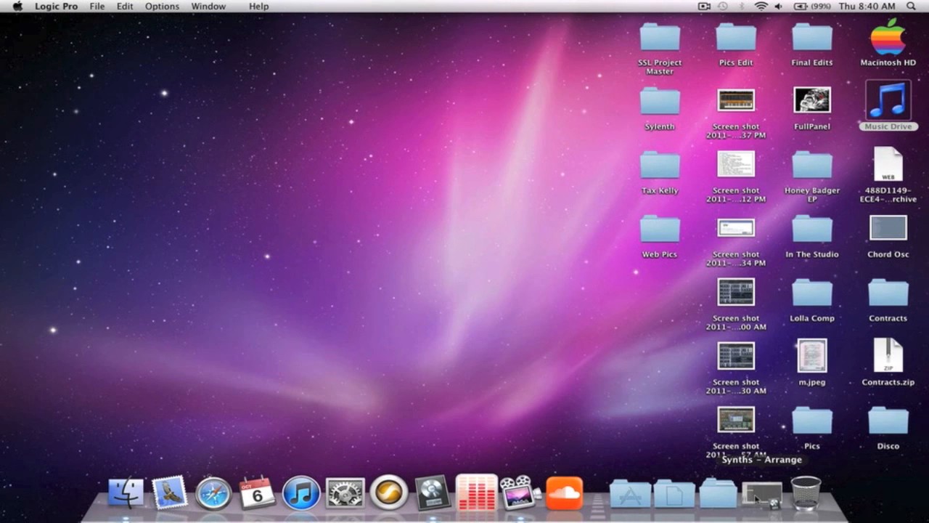
click(758, 500)
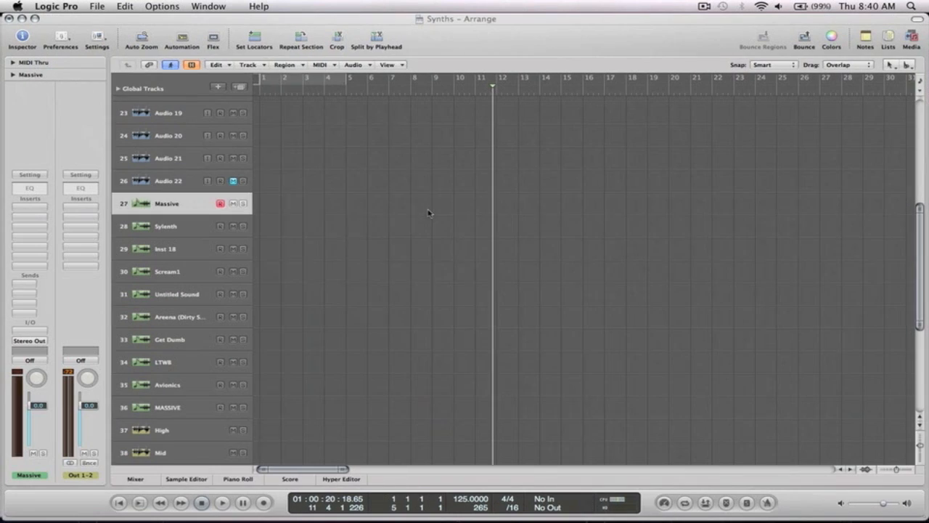
click(166, 224)
click(166, 205)
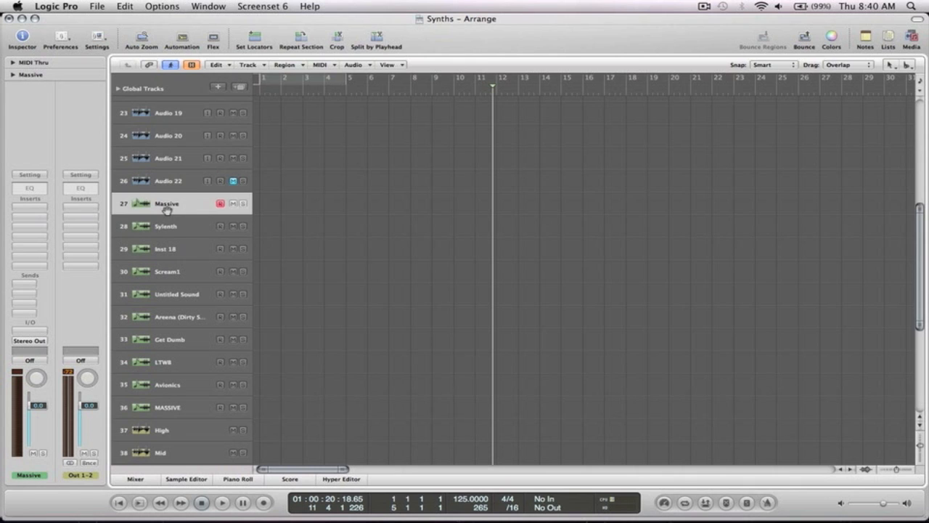
Load the Native Instruments Massive synth on the Massive track and place its window in the middle of the screen.
click(35, 336)
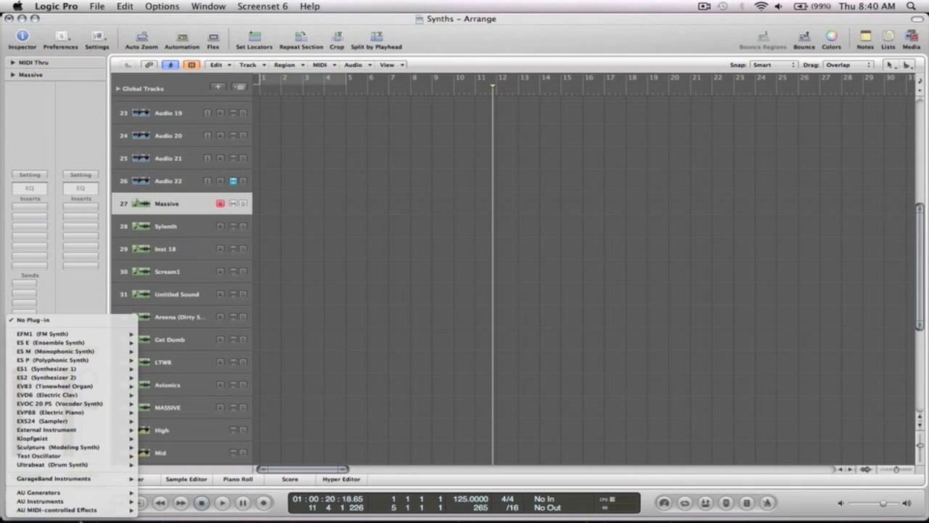
mouse_move(73, 501)
mouse_move(197, 505)
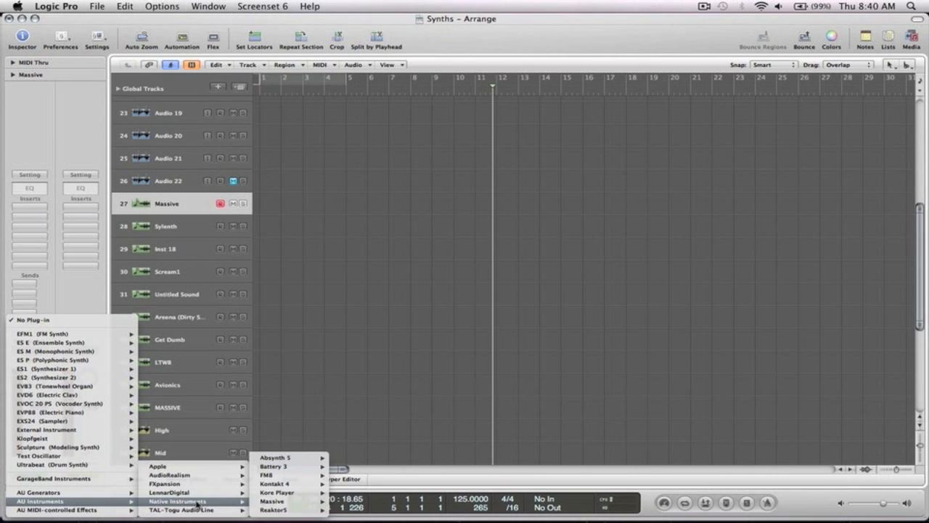
mouse_move(273, 502)
click(349, 510)
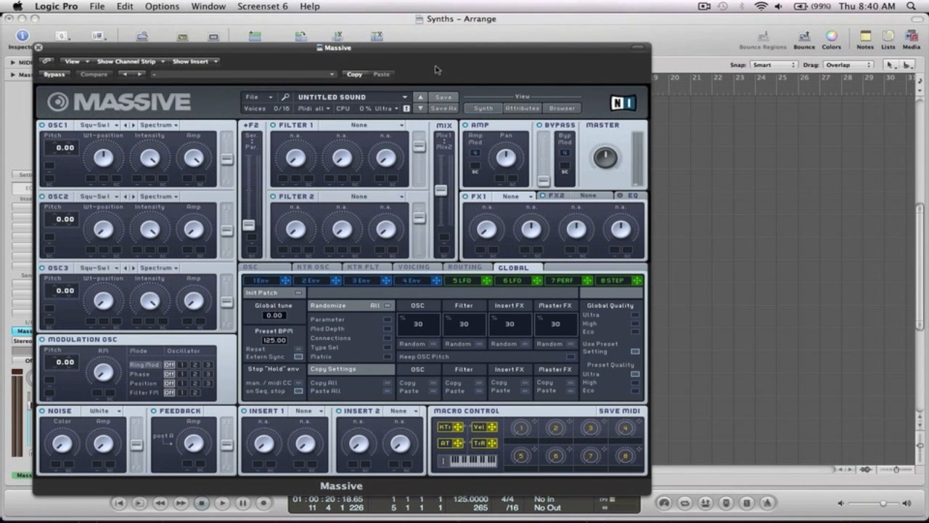
drag(434, 52, 557, 22)
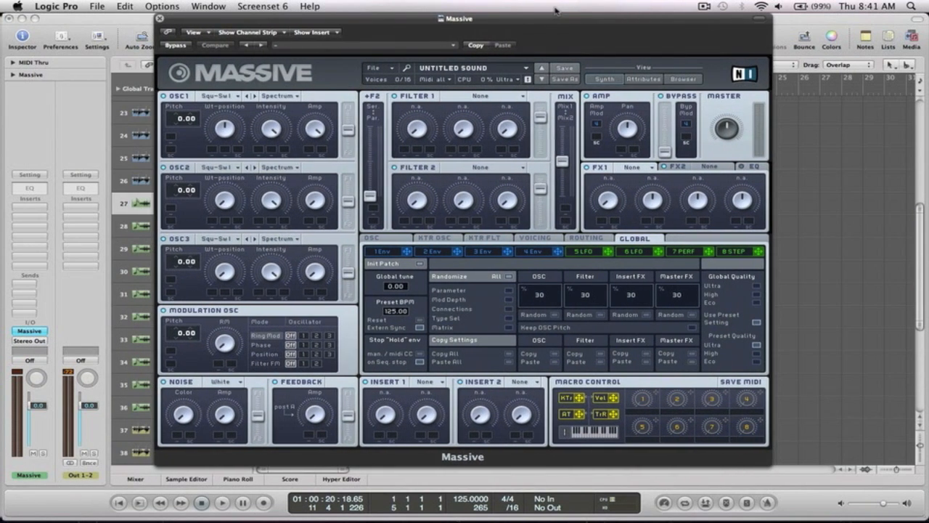
Start a new sound in Massive and set oscillator 1's wavetable to Deep Throat.
click(390, 68)
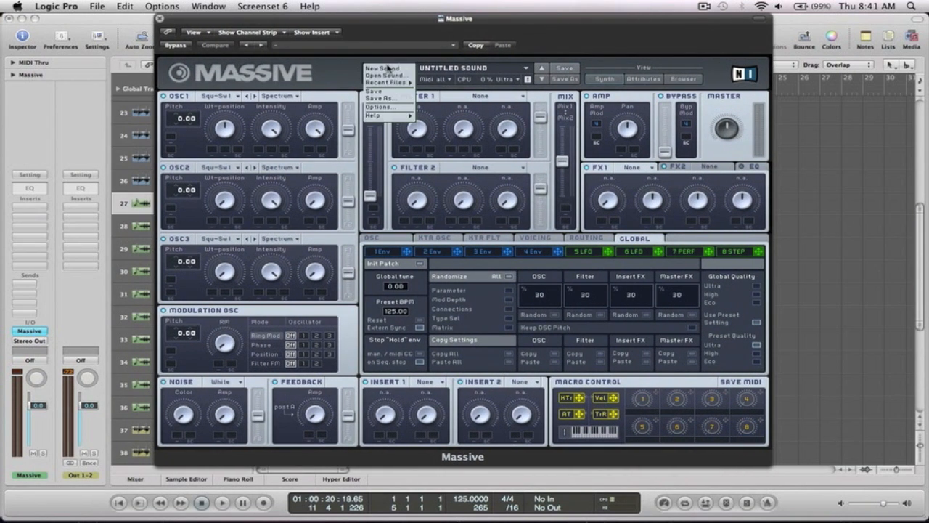
click(390, 70)
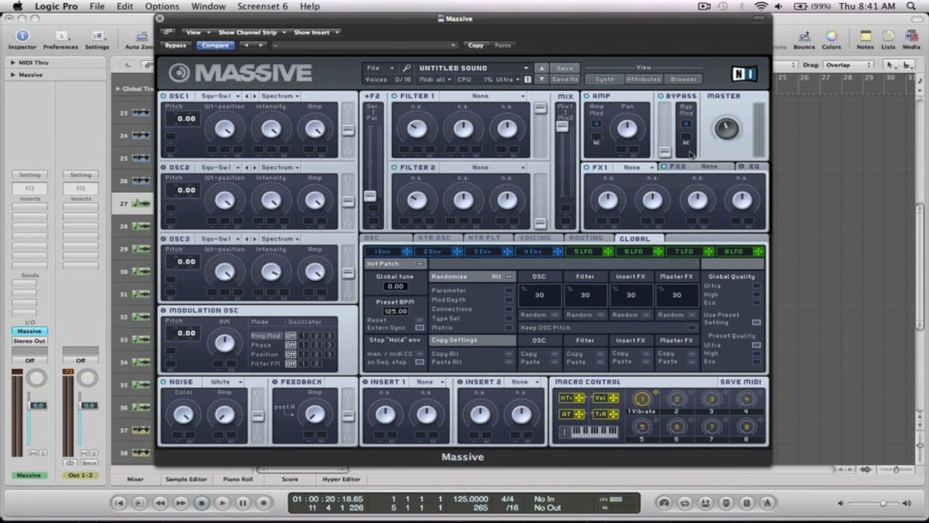
click(533, 254)
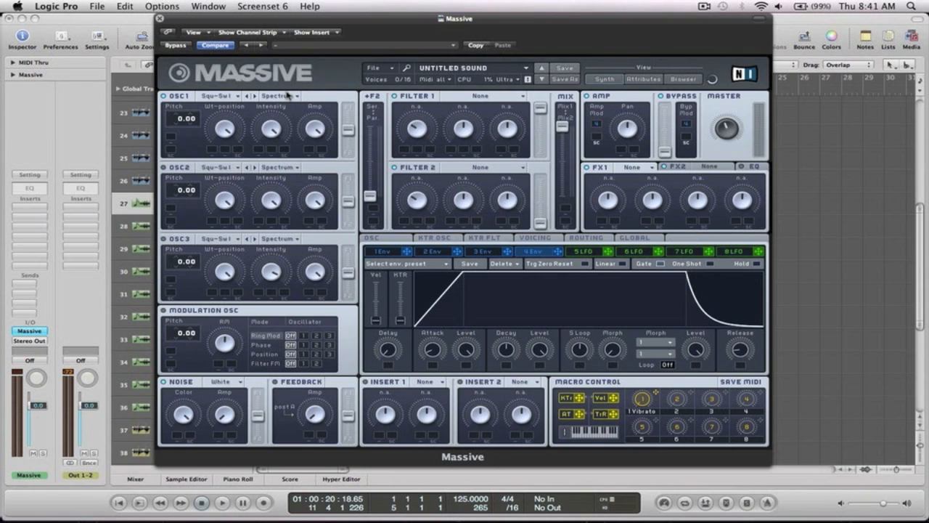
click(231, 98)
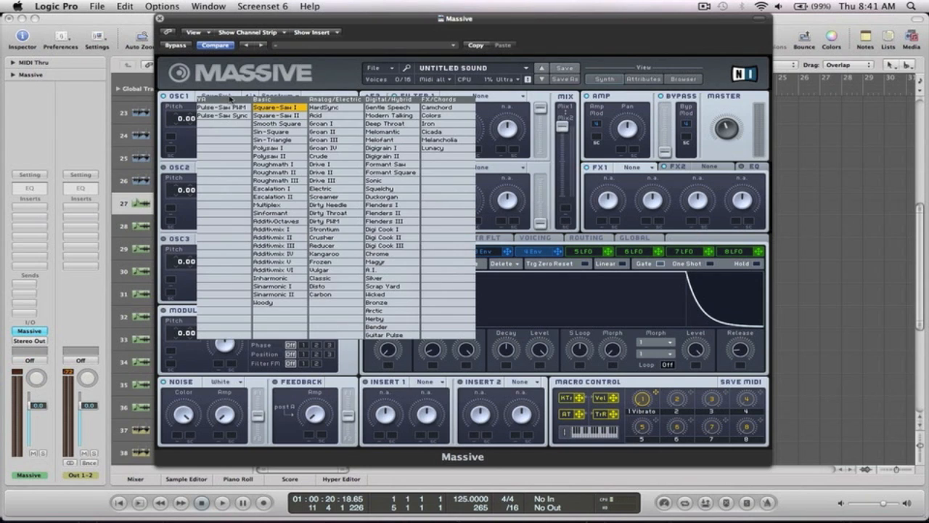
click(394, 124)
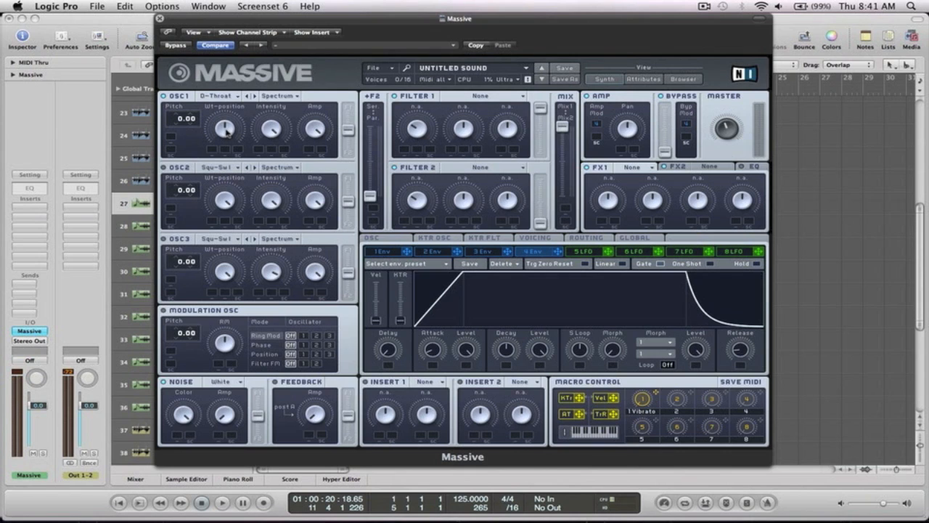
Show the on-screen musical typing keyboard, play a test note and move the keyboard clear of the synth's modulation section.
key(Caps_Lock)
key(s)
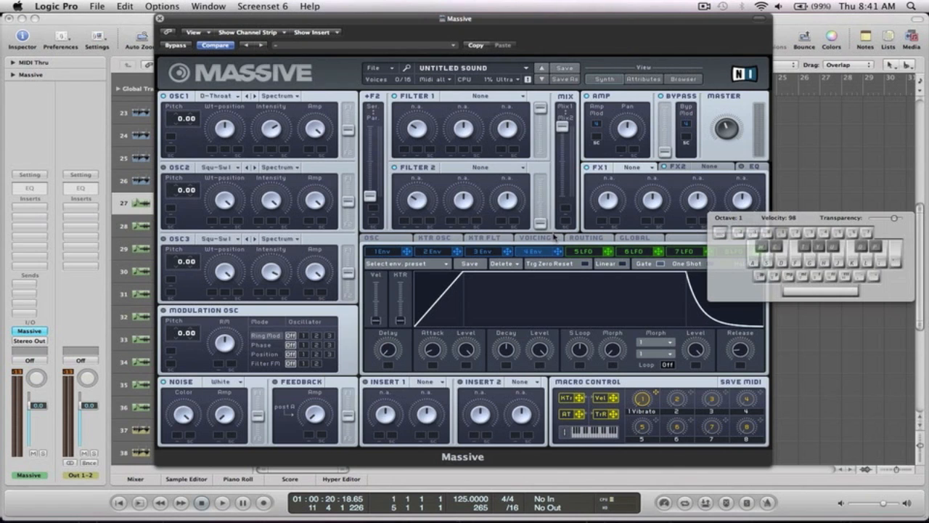
drag(754, 217, 762, 18)
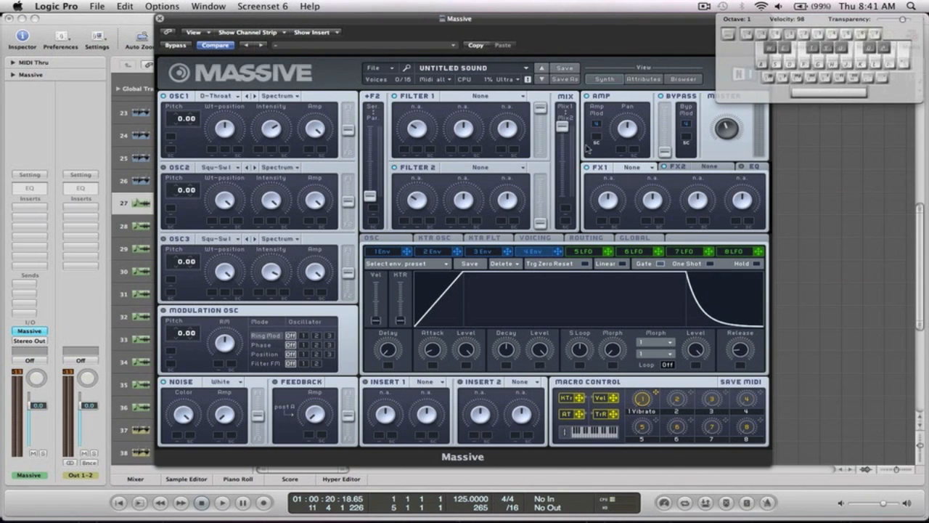
Set LFO 5's first curve to the descending sawtooth and try out the XFade Curve slider.
click(586, 237)
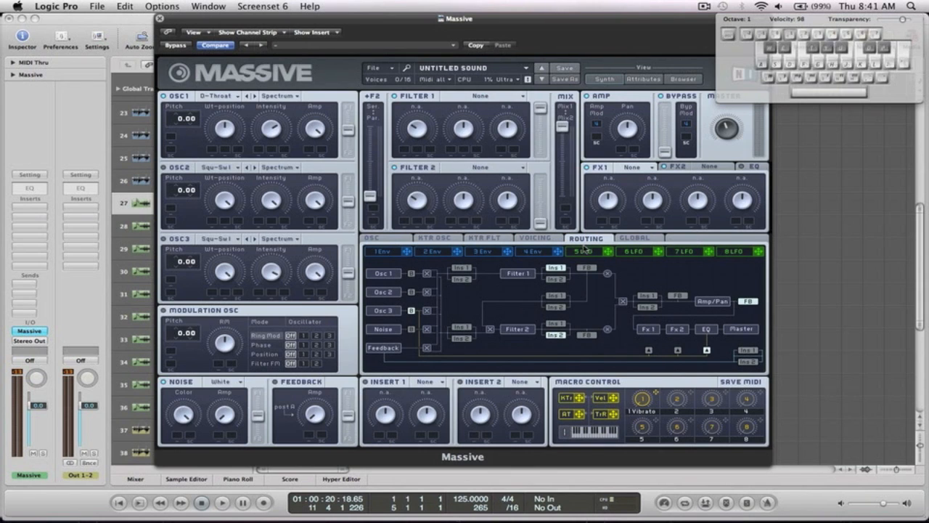
click(588, 252)
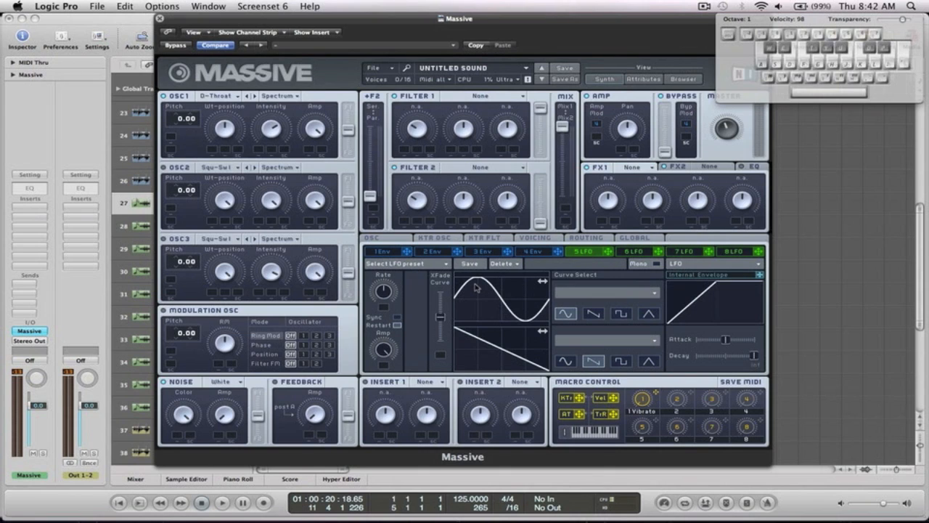
click(593, 314)
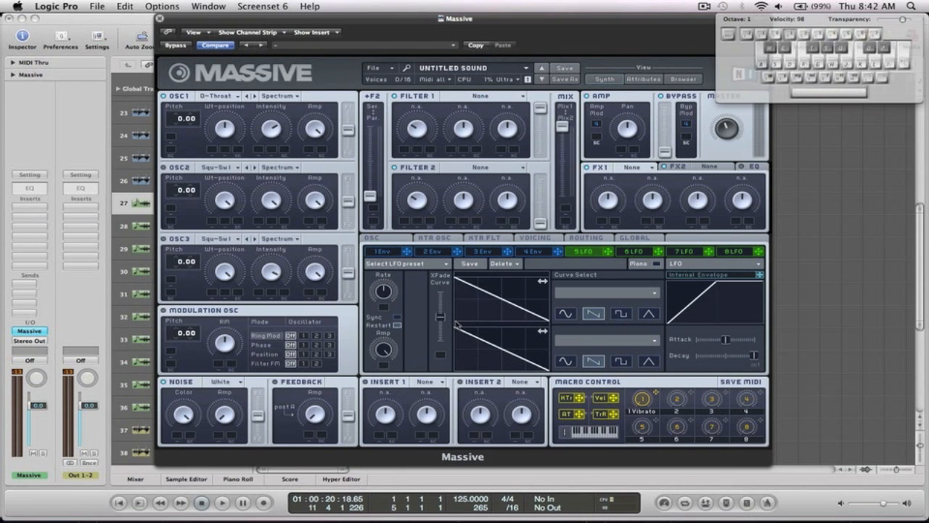
drag(440, 317, 431, 231)
drag(440, 294, 441, 318)
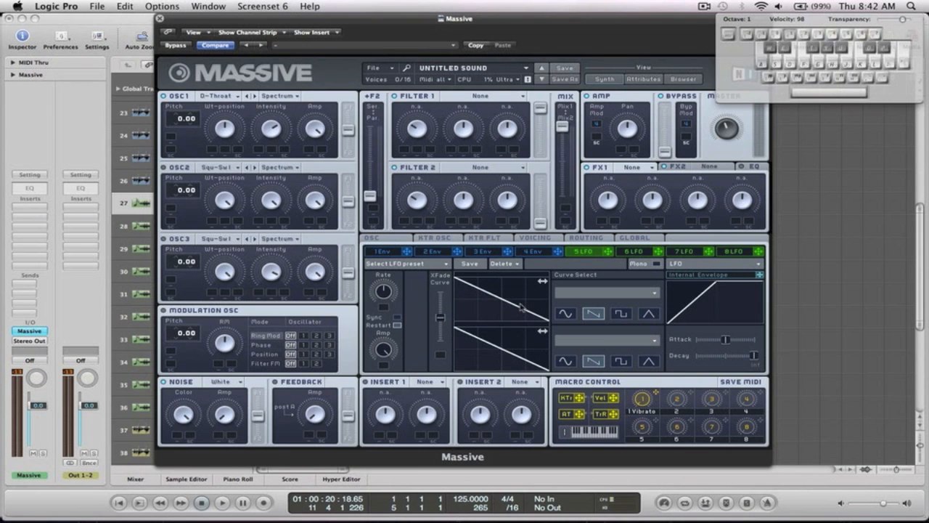
Set LFO 5's second curve to 100% and move the curve crossfade fully to the first curve.
click(613, 340)
click(589, 297)
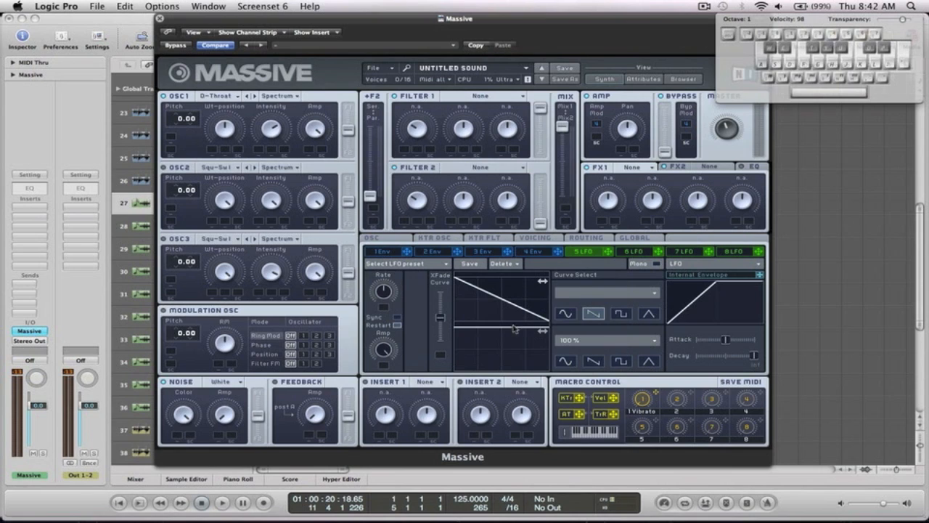
drag(440, 317, 442, 269)
Assign LFO 5 to oscillator 1's pitch with a modulation amount of 25.40 and play test notes.
drag(610, 254, 172, 138)
drag(186, 137, 186, 124)
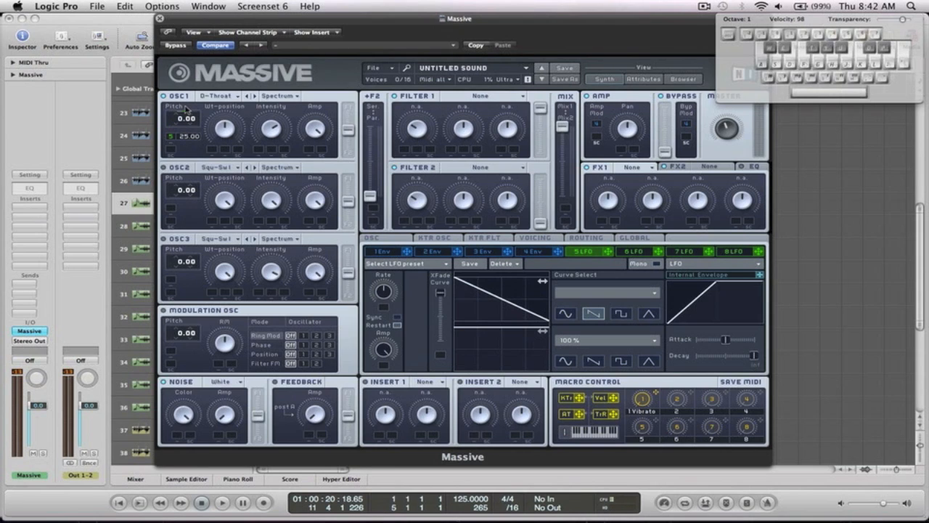
drag(194, 135, 196, 102)
key(s)
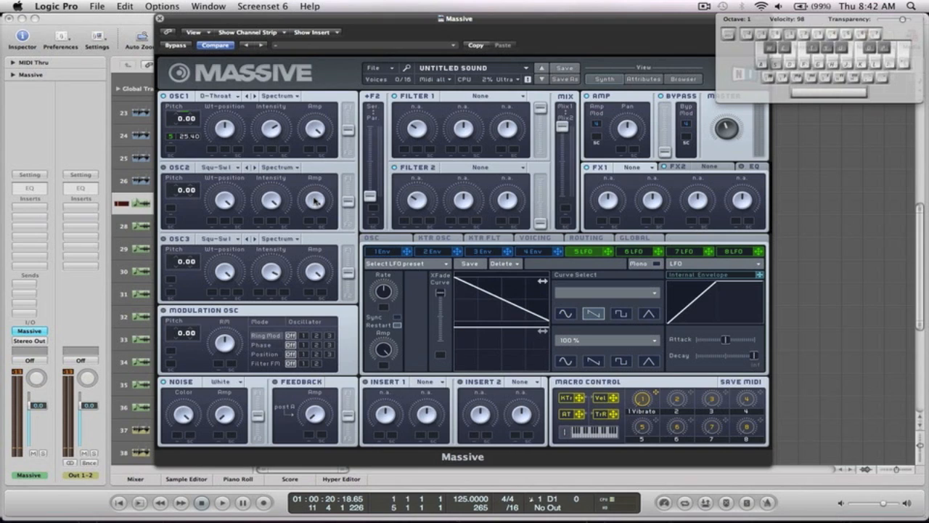
key(a)
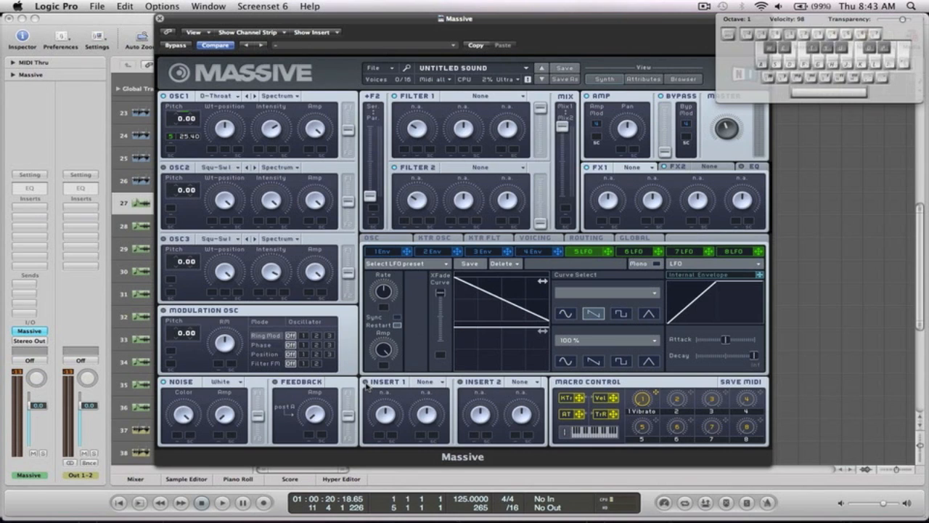
Set the Insert 1 effect to Sine Shaper.
click(436, 382)
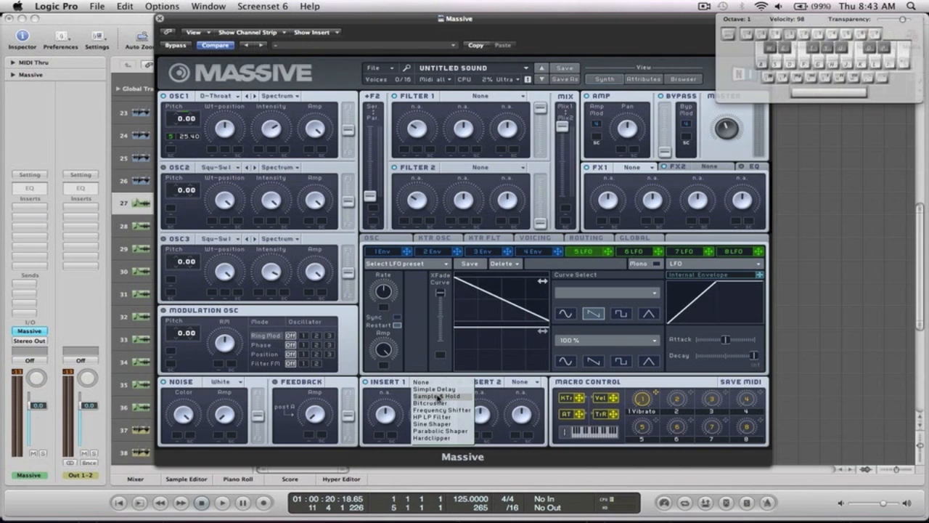
click(448, 433)
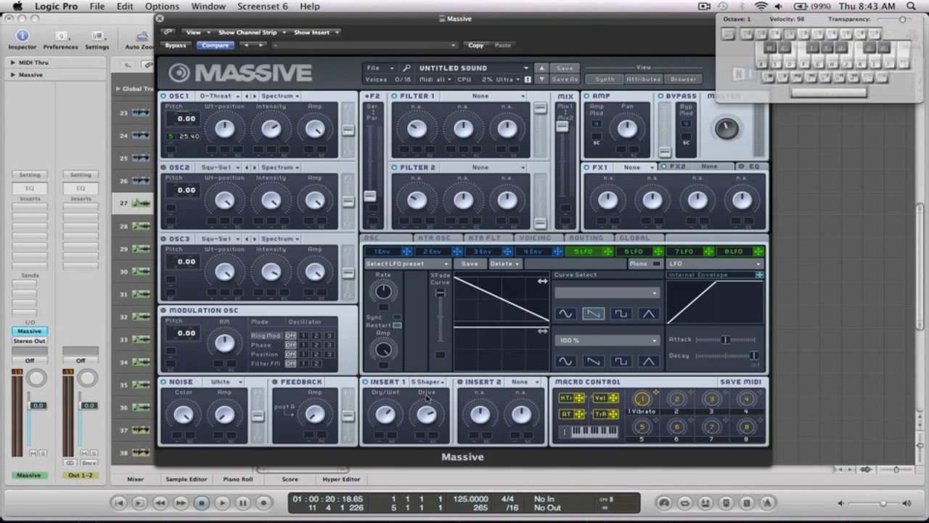
Play test notes to audition the sound with the Sine Shaper insert.
key(a)
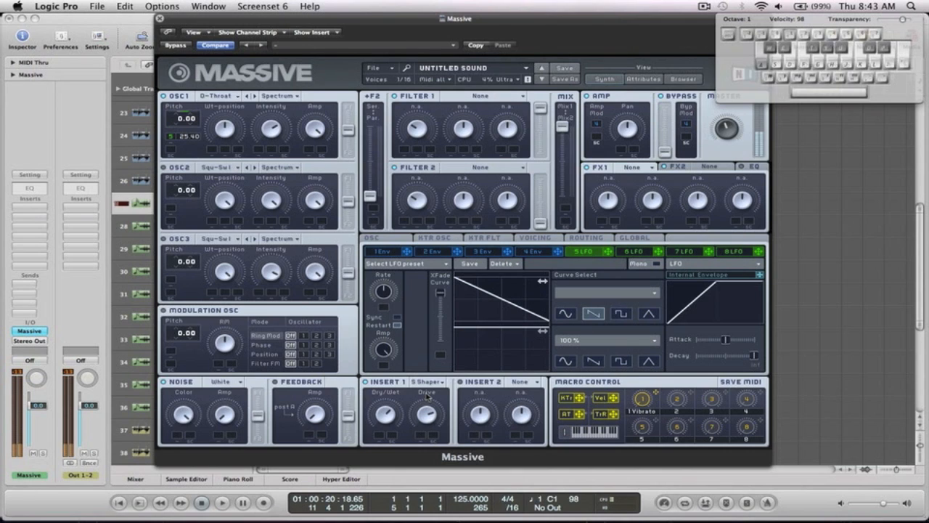
key(a)
key(z)
key(a)
key(x)
key(a)
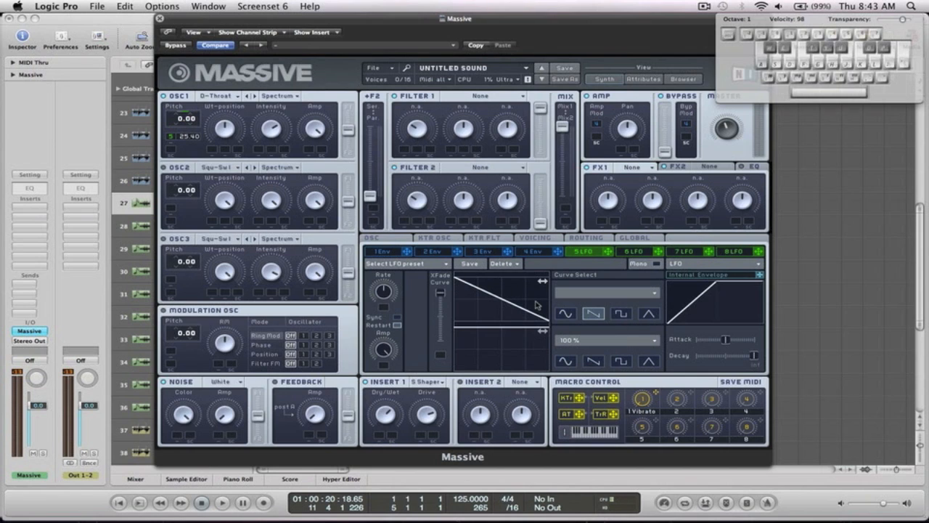
key(d)
Assign LFO 5 to oscillator 1's Wt-position, adjust its modulation range to a small arc, and play test notes.
drag(608, 252, 213, 150)
key(a)
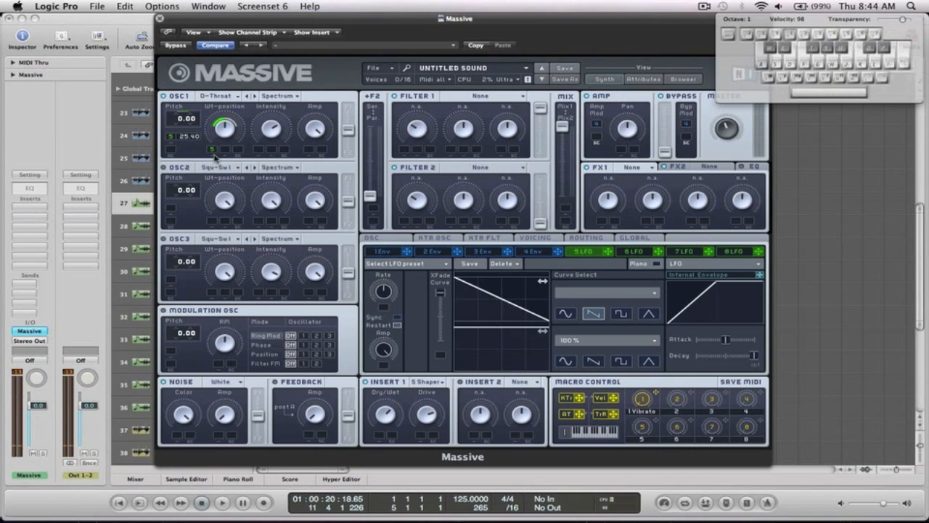
key(a)
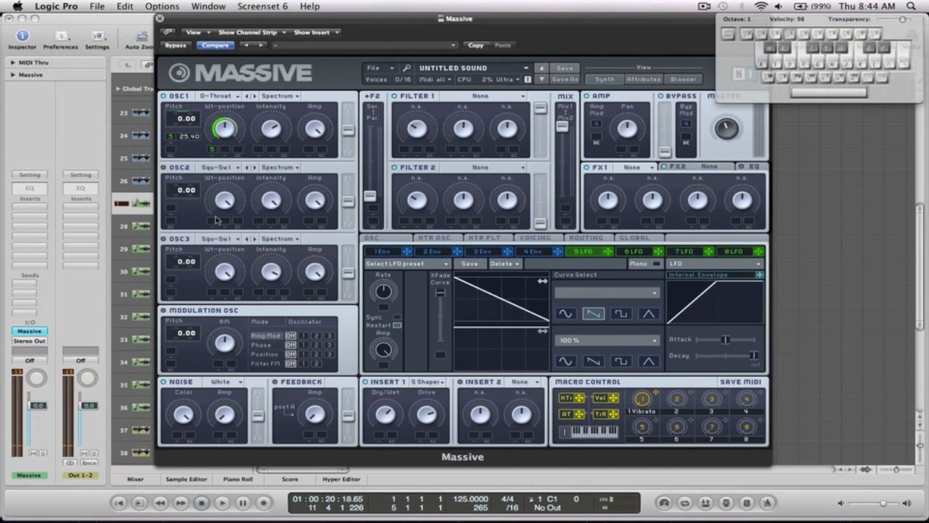
key(a)
drag(212, 131, 214, 127)
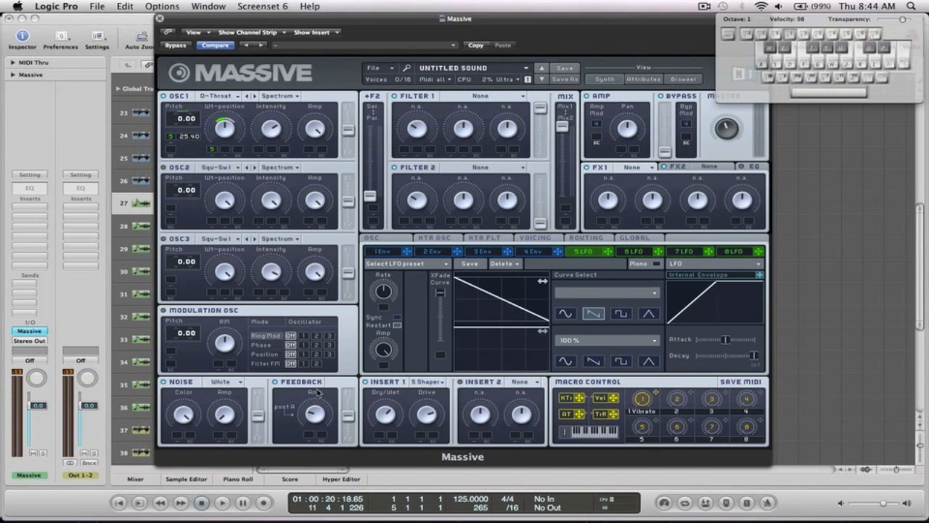
key(a)
key(d)
Set the FX1 effect to Classic Tube and play a test note.
click(652, 168)
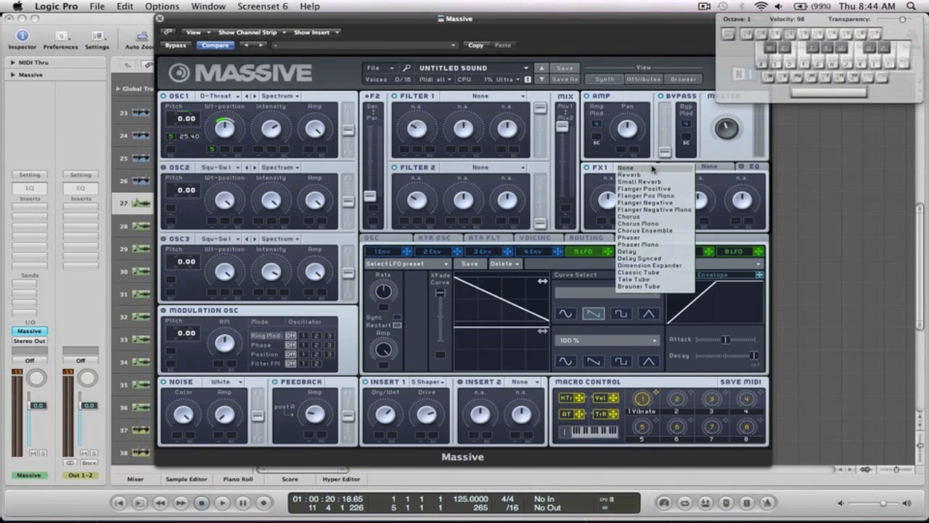
click(650, 273)
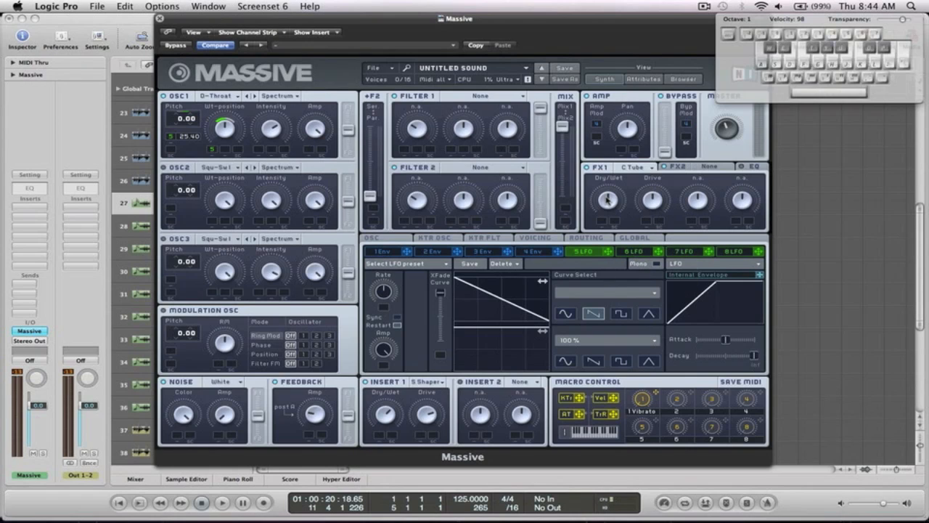
key(s)
Set the FX2 effect to Dimension Expander and lower its Dry/Wet and Size amounts.
click(753, 167)
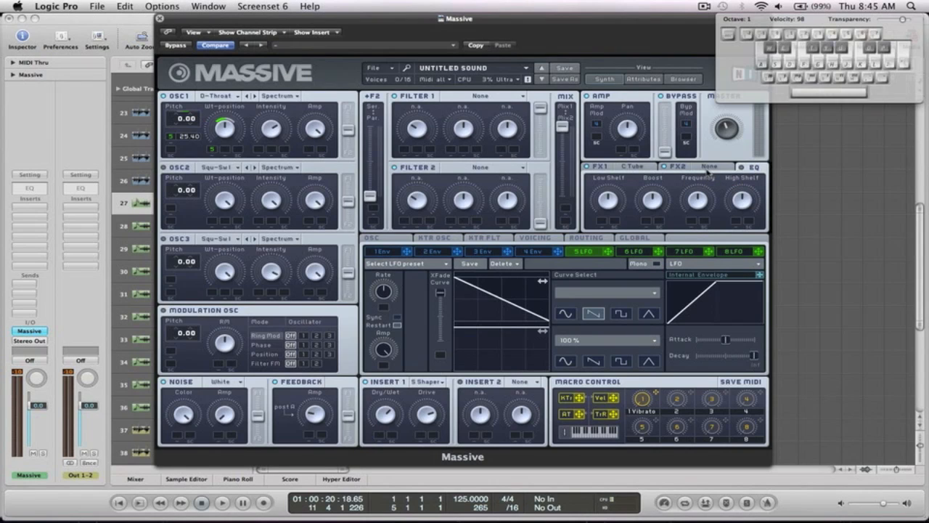
click(724, 169)
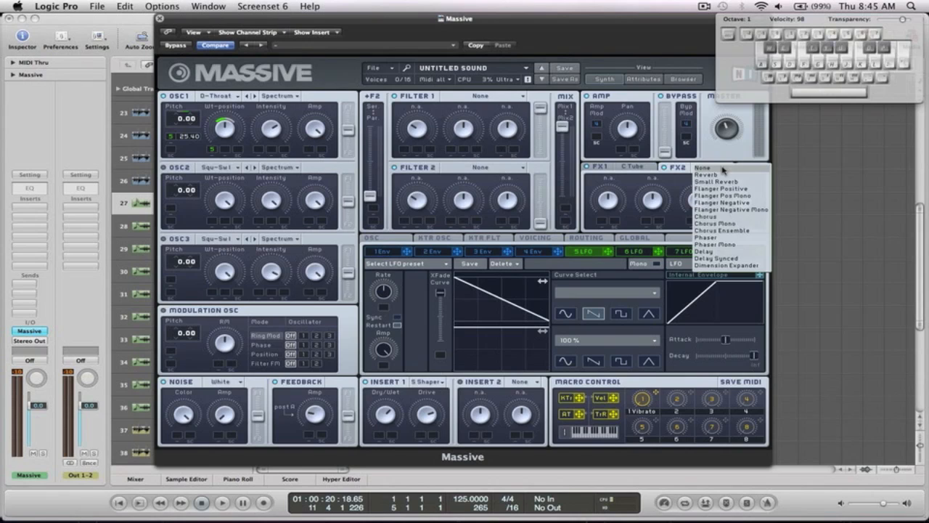
click(727, 266)
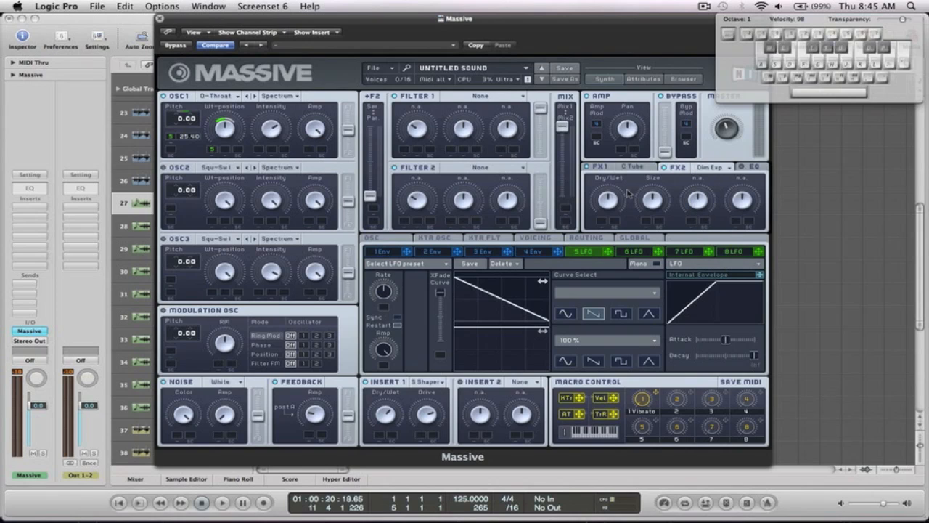
key(s)
drag(611, 199, 609, 233)
drag(655, 208, 653, 234)
Raise LFO 5's rate while playing test notes, and close the Massive plug-in window.
key(d)
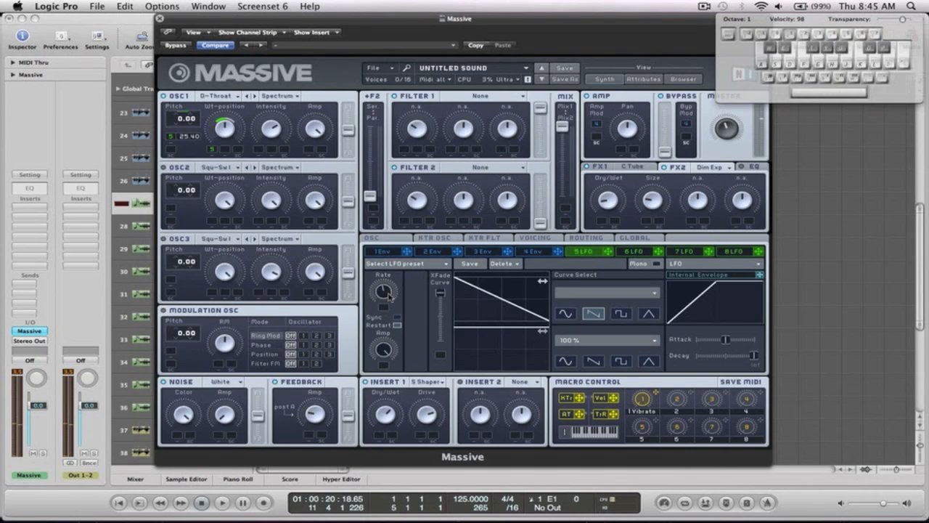
key(d)
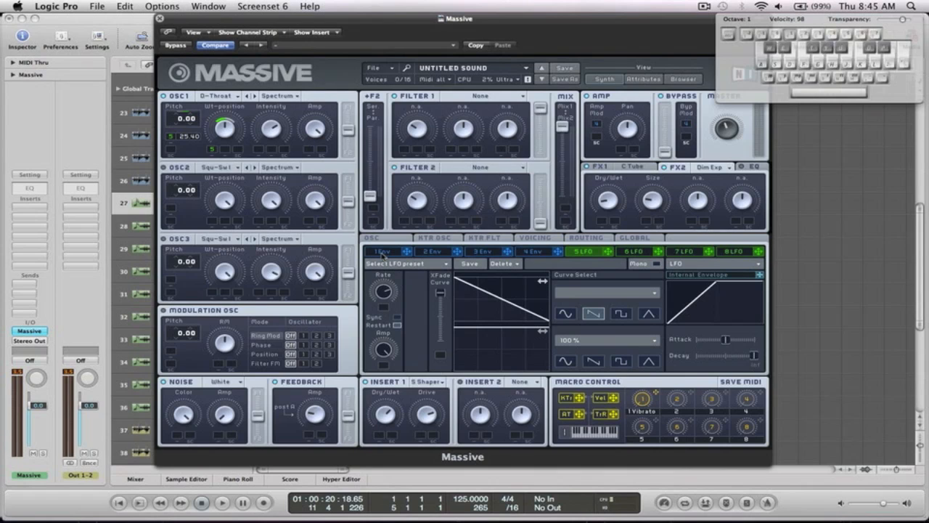
click(160, 18)
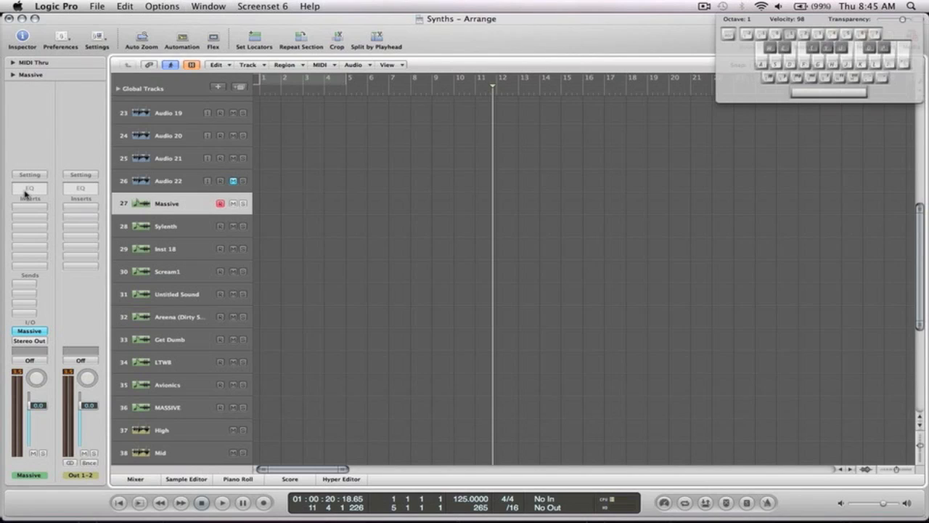
Load the LennarDigital Sylenth1 instrument on the Sylenth track and move its window clear of the channel strips.
click(173, 228)
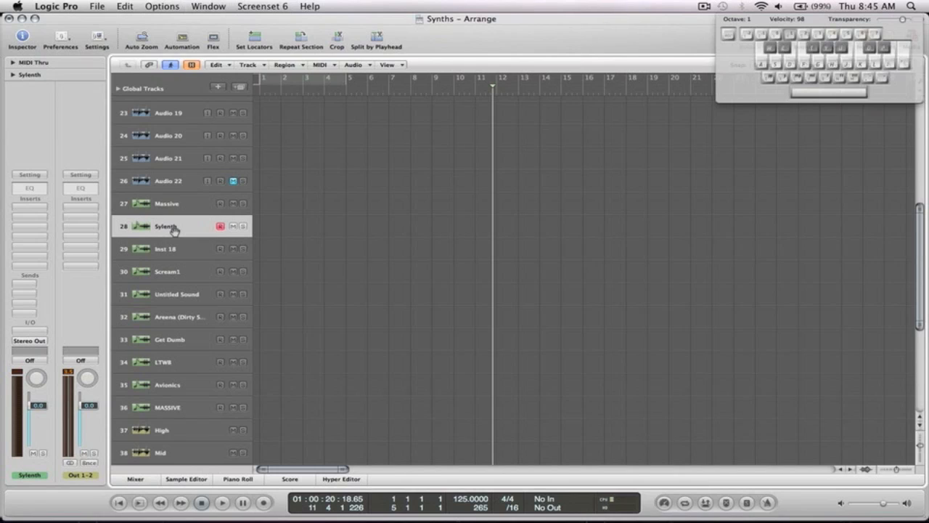
click(29, 331)
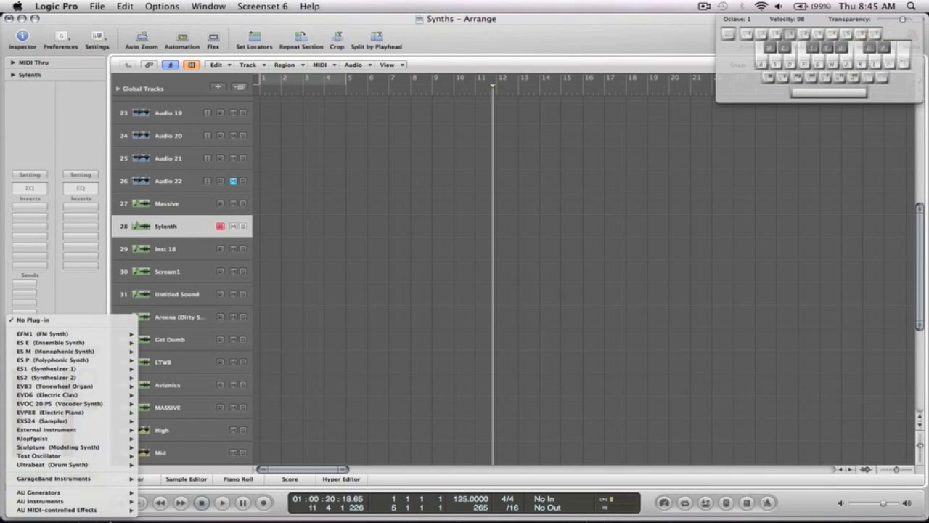
mouse_move(72, 501)
mouse_move(240, 494)
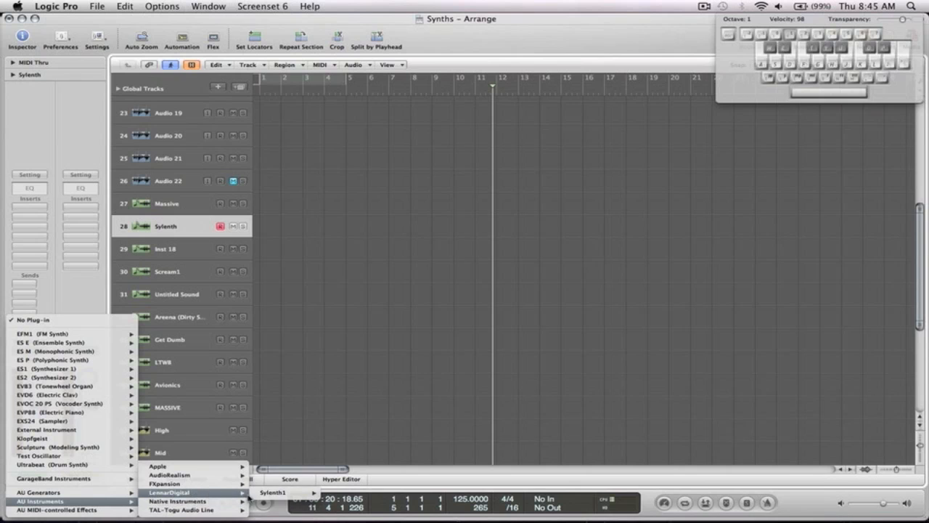
click(270, 493)
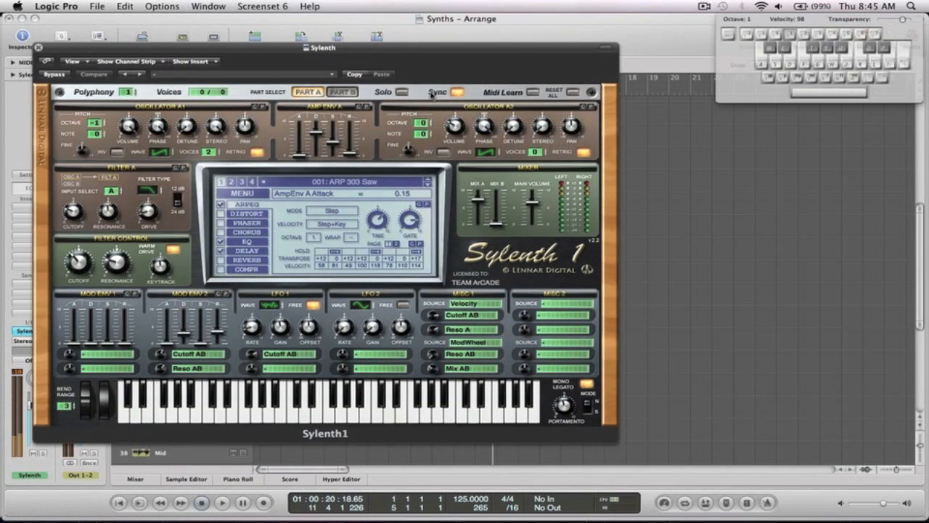
drag(414, 48, 490, 39)
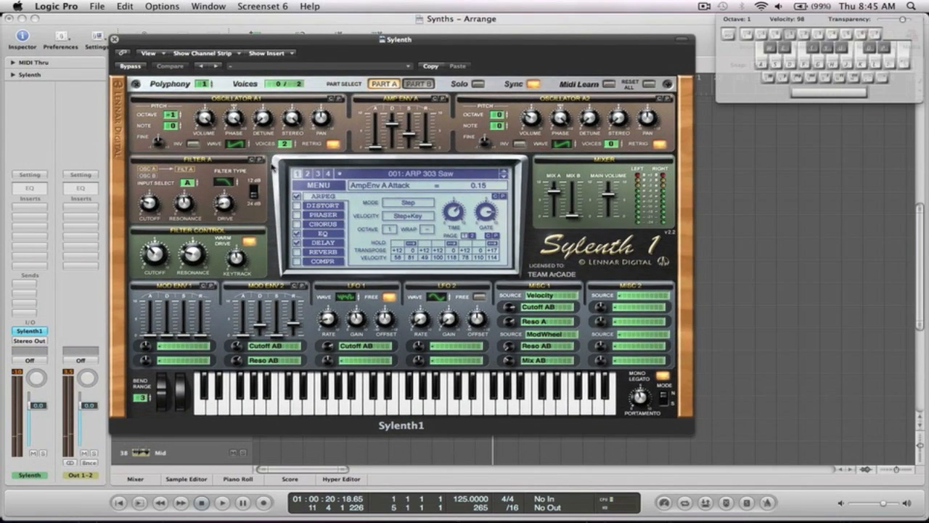
Initialize the Sylenth1 preset and set oscillator A1's octave to -2.
click(319, 187)
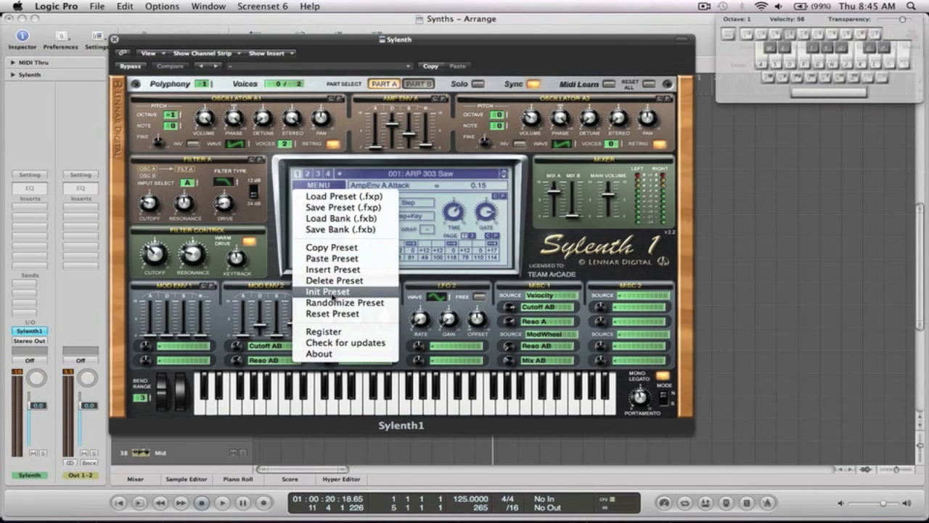
click(333, 292)
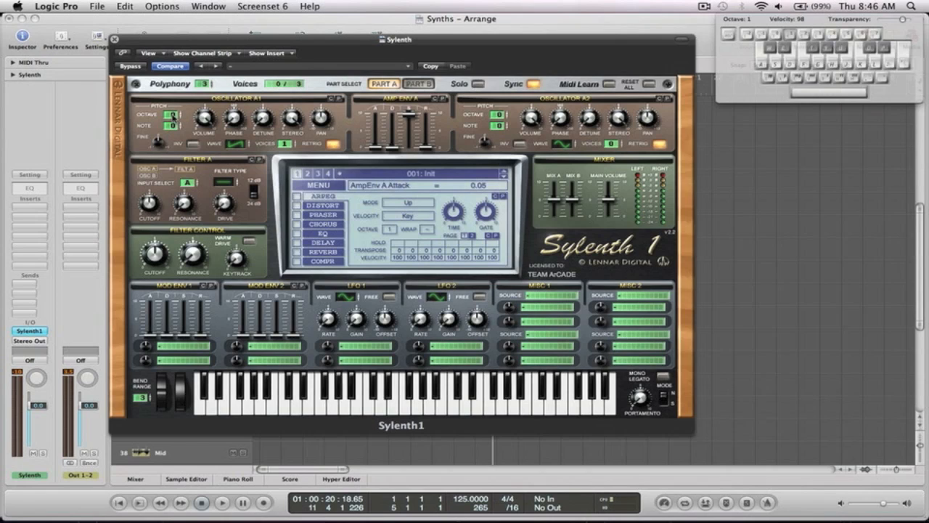
drag(173, 115, 174, 135)
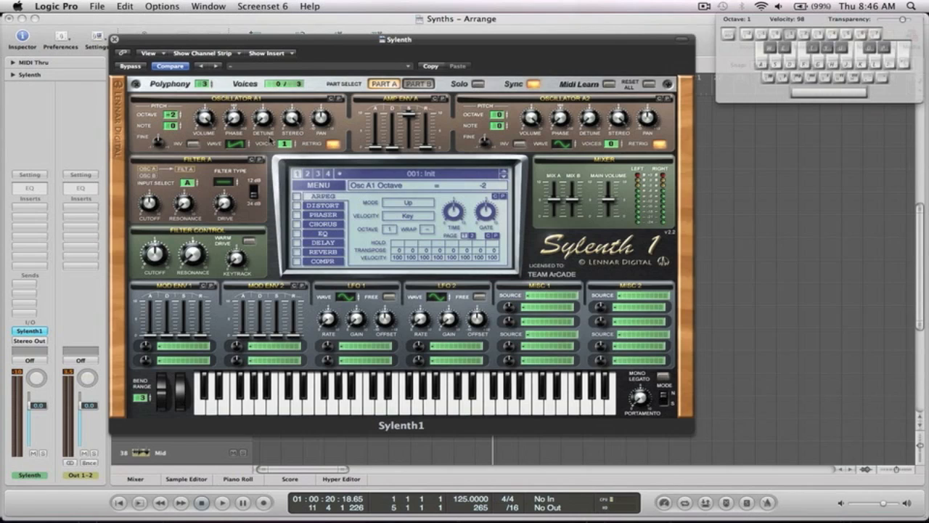
Set oscillator A1 to 3 voices with a detune of 1.43, checking the sound with test notes.
drag(291, 150, 287, 131)
drag(256, 125, 261, 103)
key(s)
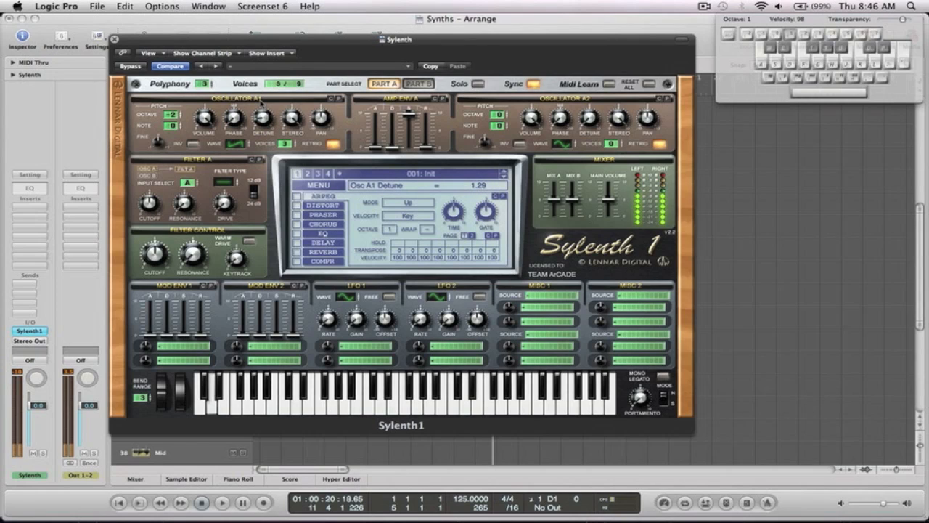
key(s)
drag(268, 124, 263, 123)
key(s)
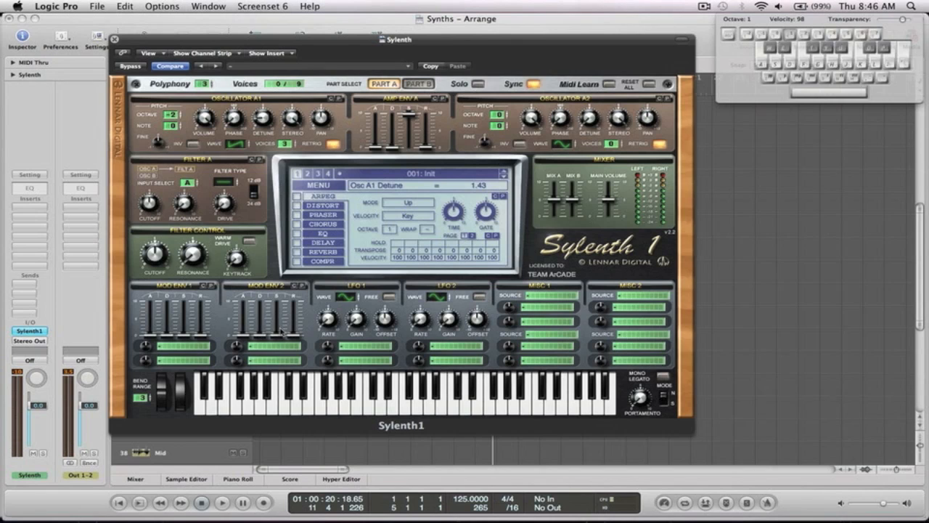
Route Mod Env 1 to Pitch A with a decay of 3.45 and a modulation amount of 4.57.
click(171, 348)
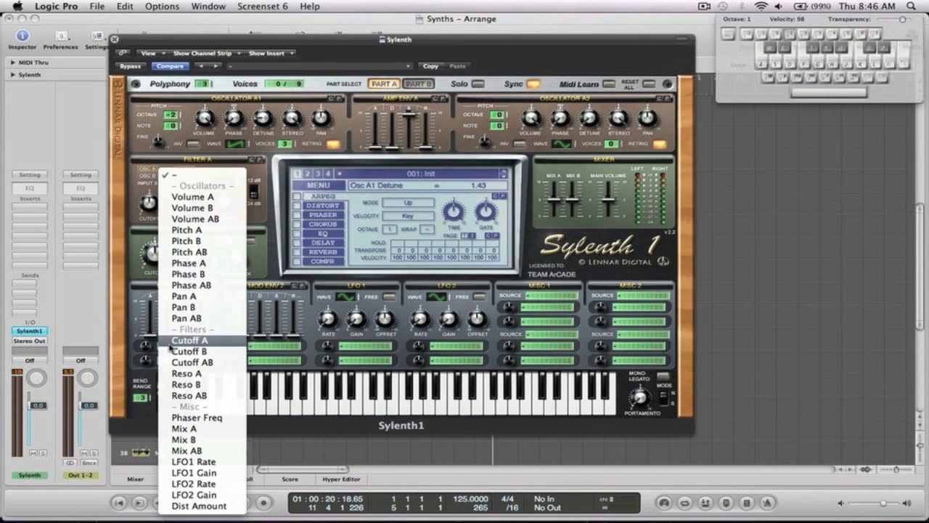
click(187, 229)
drag(167, 338, 168, 303)
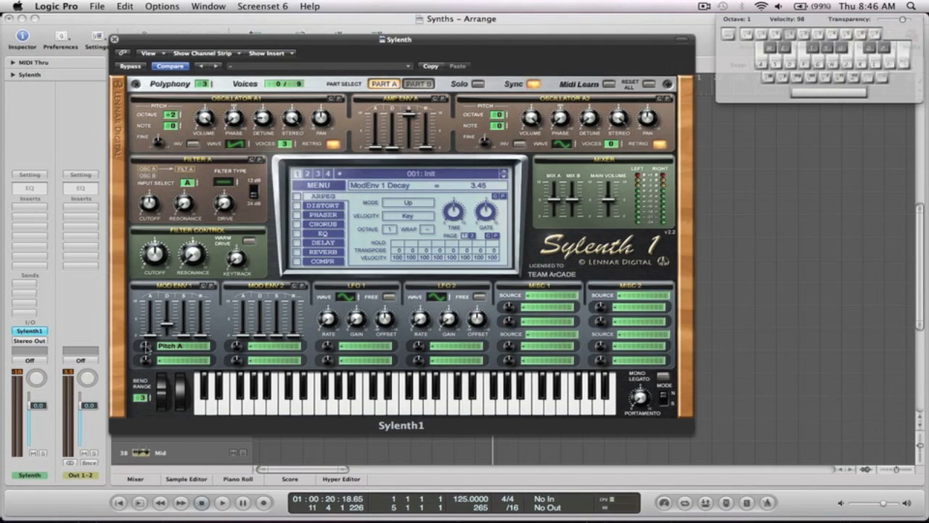
drag(146, 347, 166, 313)
drag(146, 346, 145, 356)
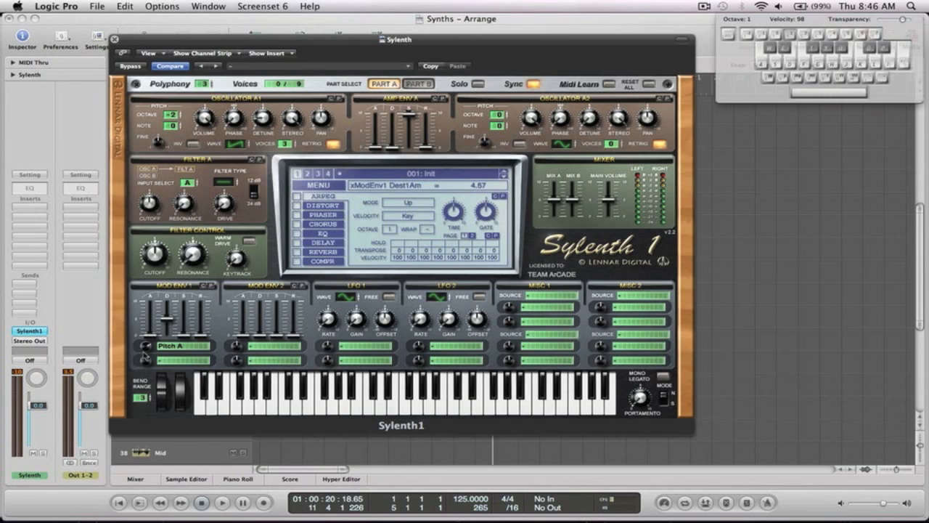
Set Mod Env 1's decay to 4.60 and play test notes to check the pitch drop.
key(d)
click(168, 322)
drag(168, 322, 168, 324)
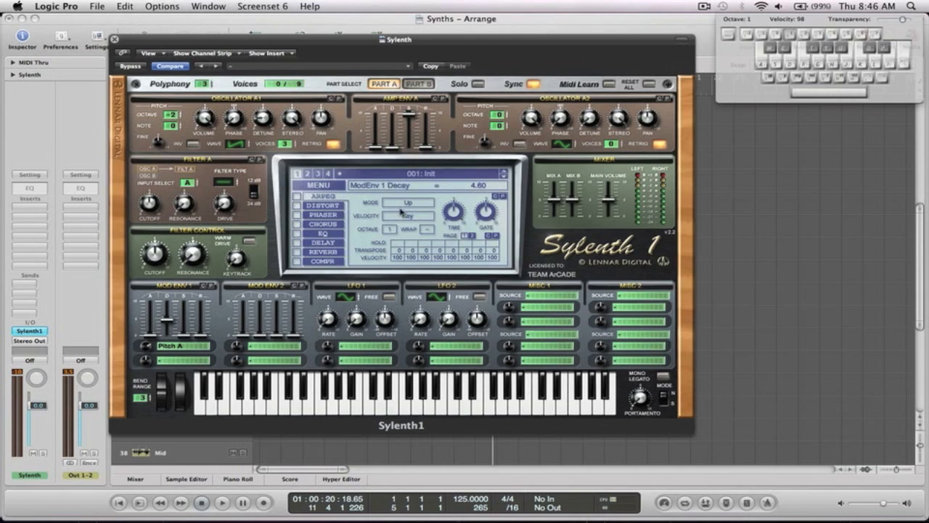
key(d)
Turn on Sylenth1's EQ, show its settings, and play a test note.
click(297, 233)
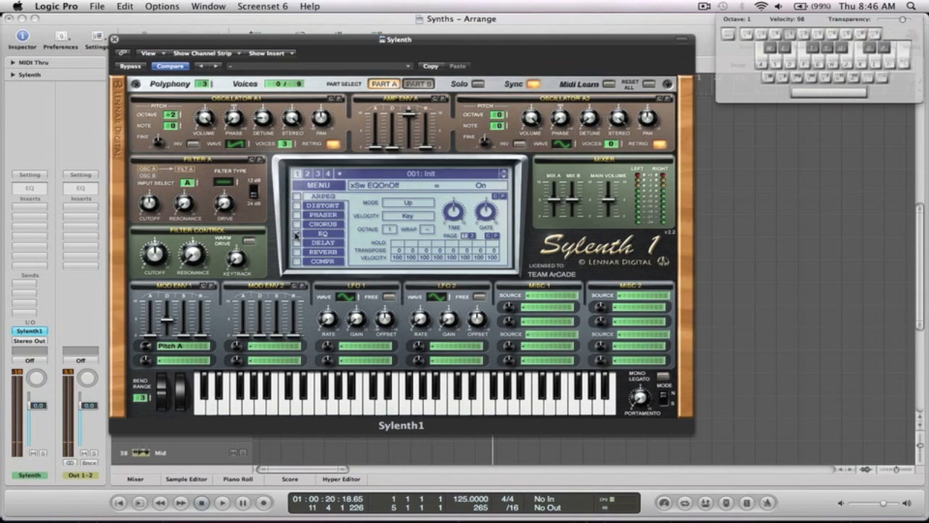
click(336, 236)
key(d)
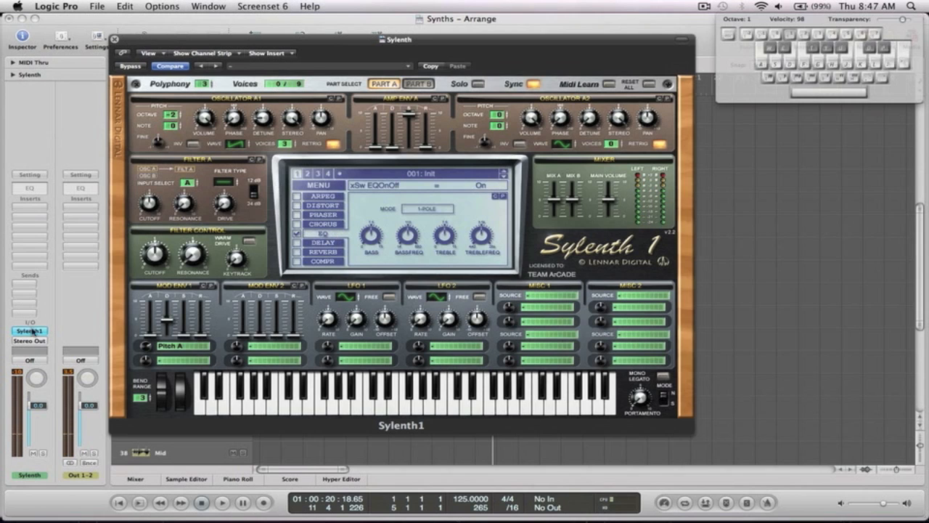
Close the Sylenth1 window and hide the on-screen musical typing keyboard.
click(114, 40)
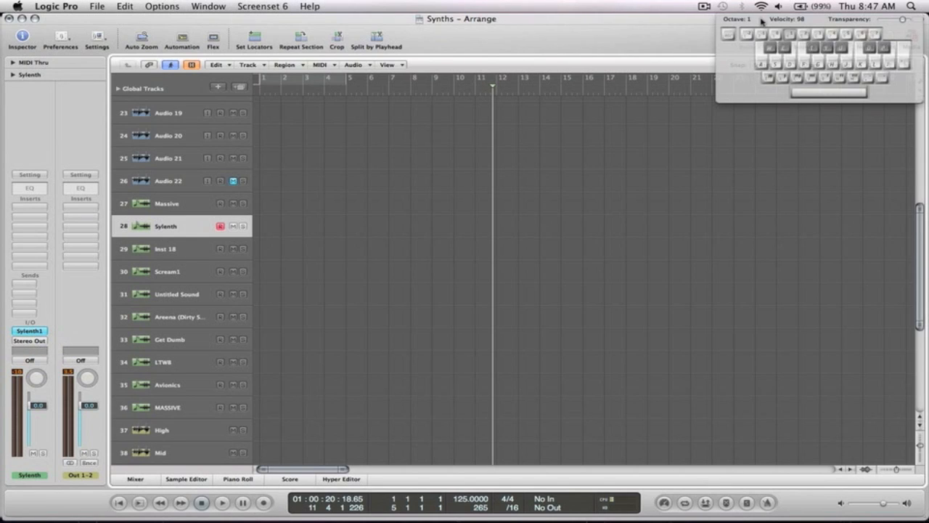
drag(761, 21, 629, 157)
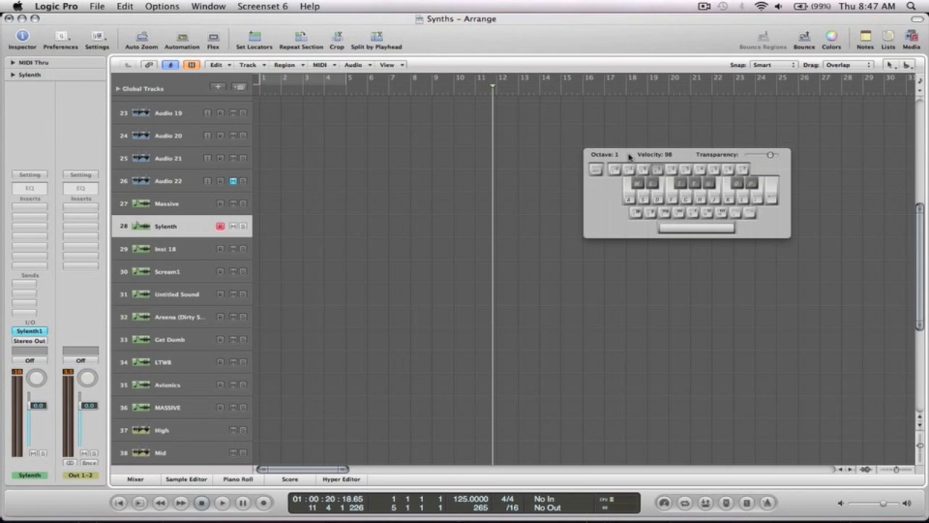
key(super+k)
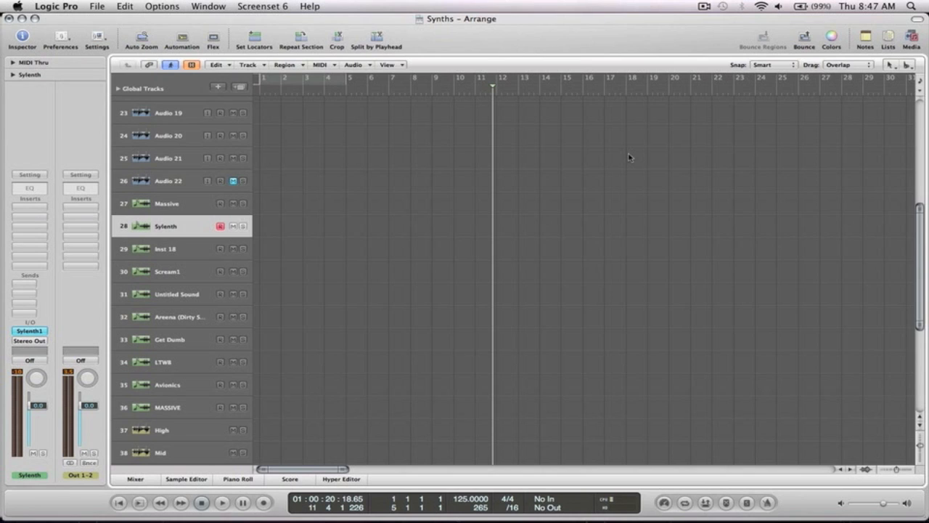